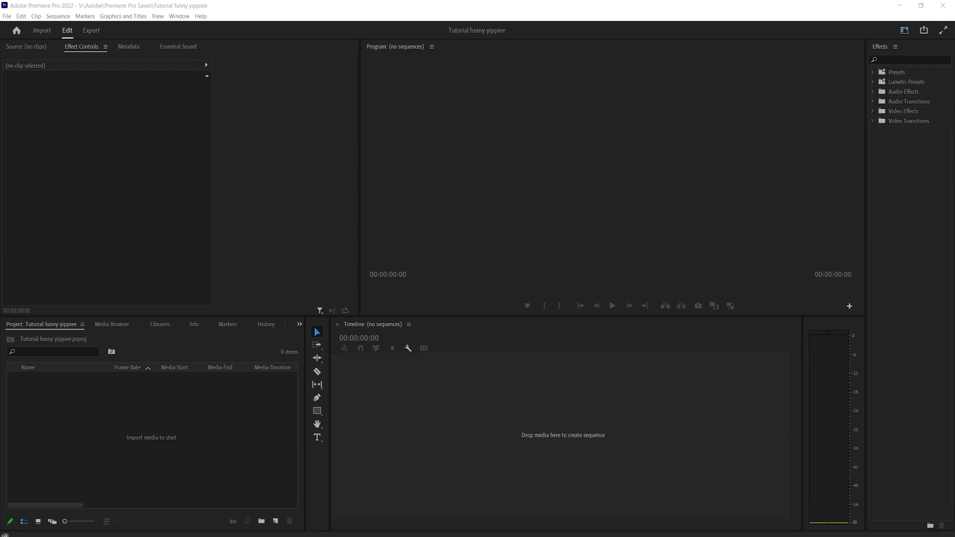
- Import the recording Escape From Tarkov 2022.12.05 - 14.57.37.12.DVR and create a sequence from it
left_click_drag(1, 441, 199, 441)
left_click_drag(1, 90, 627, 100)
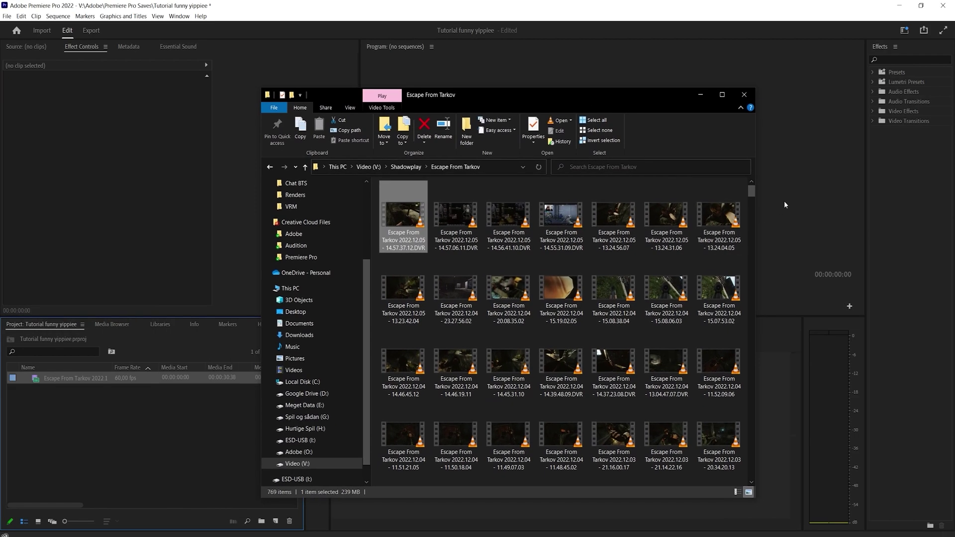
left_click_drag(751, 194, 747, 477)
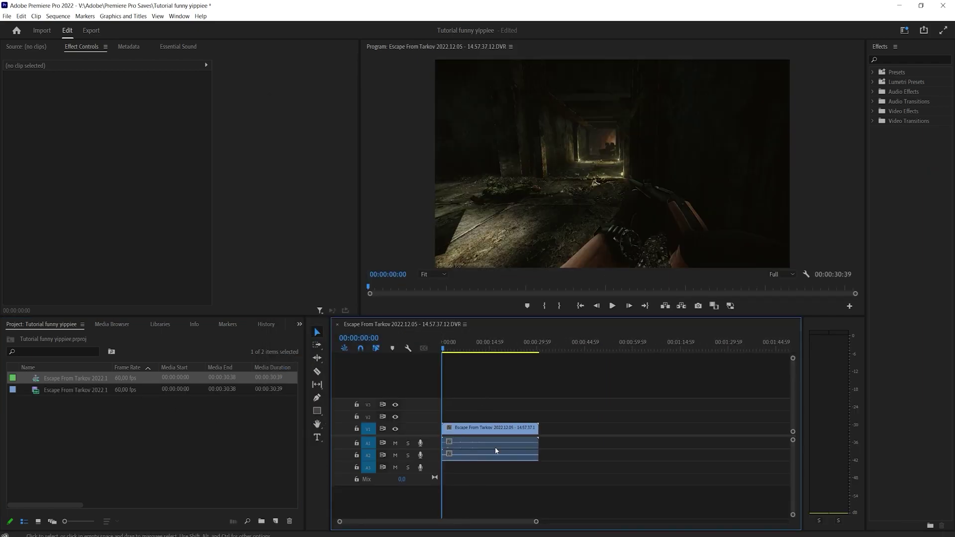
left_click_drag(536, 522, 475, 522)
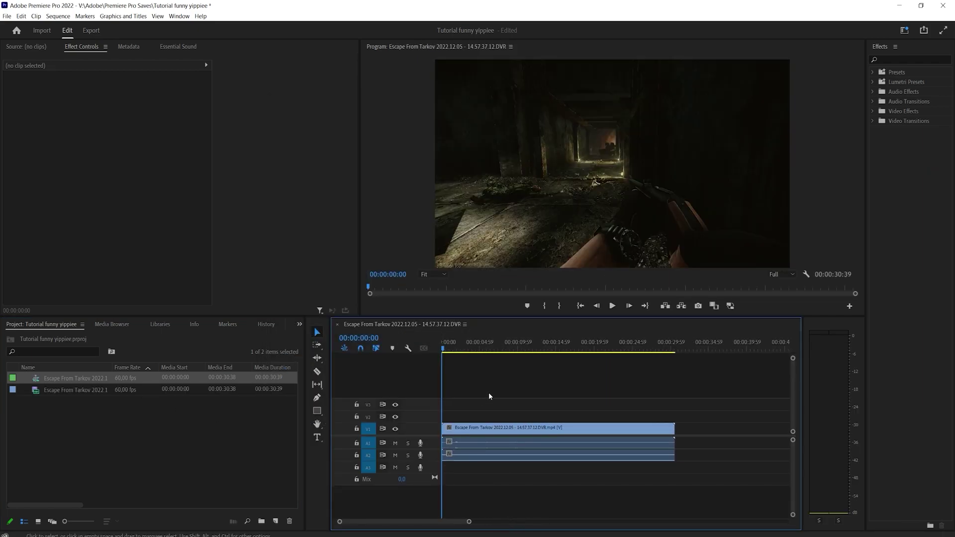
- Delete the clip's second audio track, on A2, and select the remaining clip
left_click(516, 457)
key("Delete")
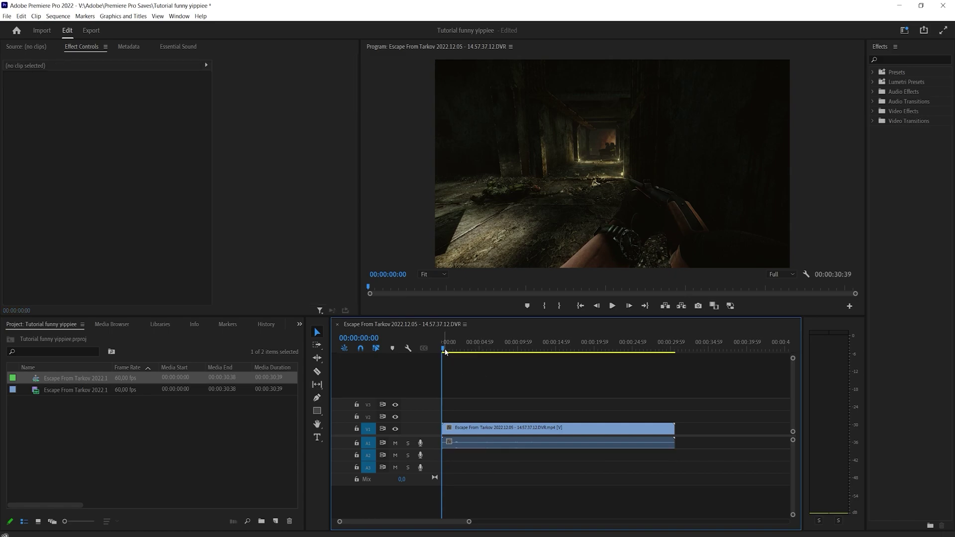
left_click(485, 444)
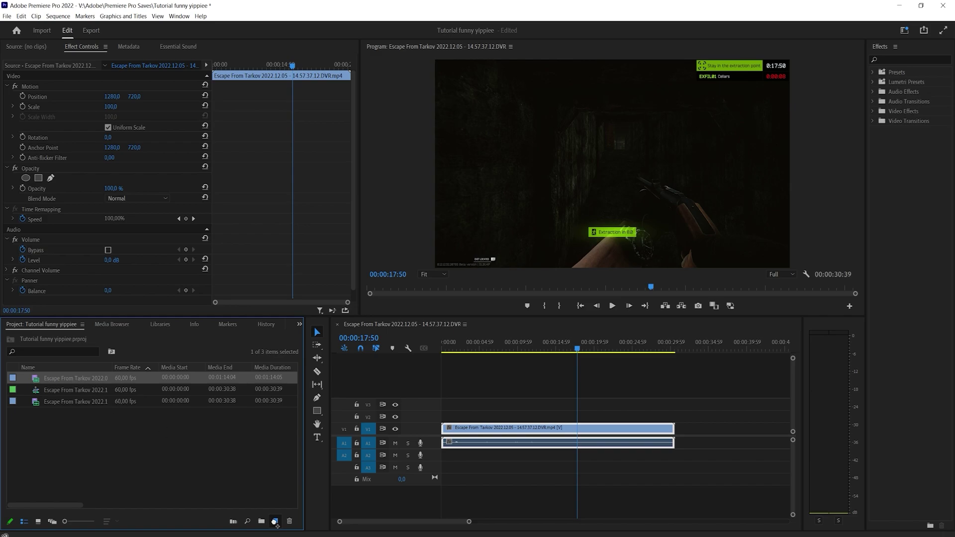
- Create a sequence from the clip Escape From Tarkov 2022.08.12 - 18.30.50.15.DVR and go to about 00:00:48:29
left_click_drag(275, 522, 275, 521)
left_click_drag(572, 521, 551, 522)
left_click(567, 350)
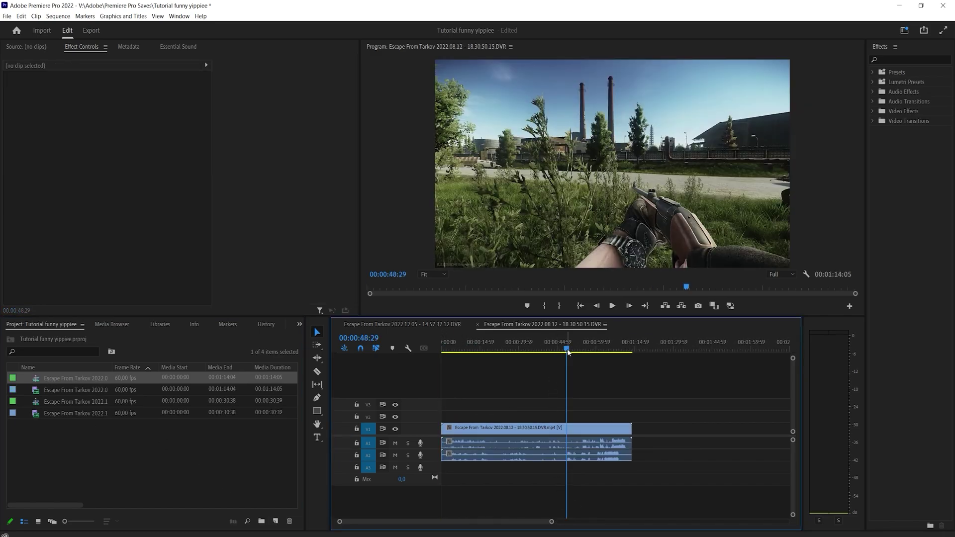
- Find the moment the running soldier is in view and split the clip at 00:00:48:46
scroll(589, 401, "up", 3)
key("space")
scroll(551, 406, "up", 2)
key("space")
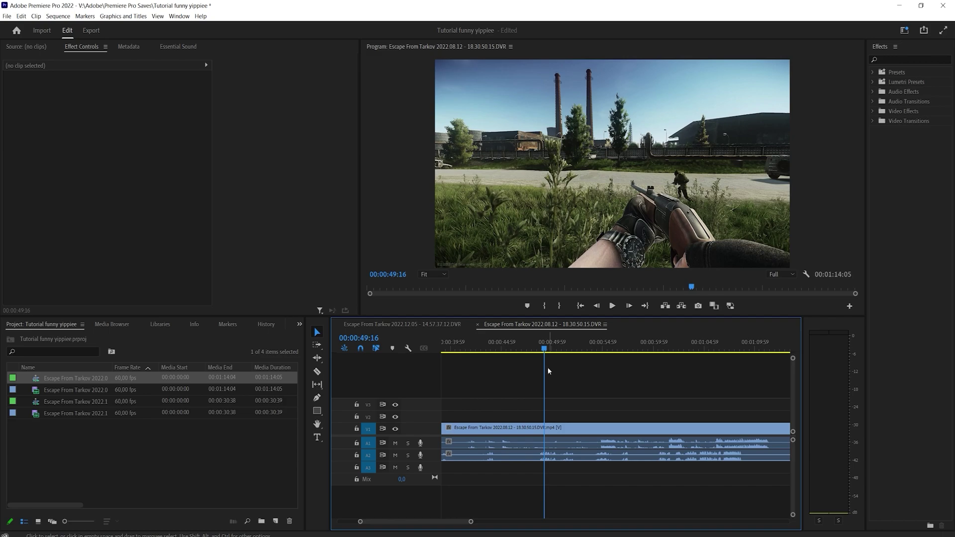
key("j")
key("c")
left_click(540, 429)
key("v")
left_click(534, 429)
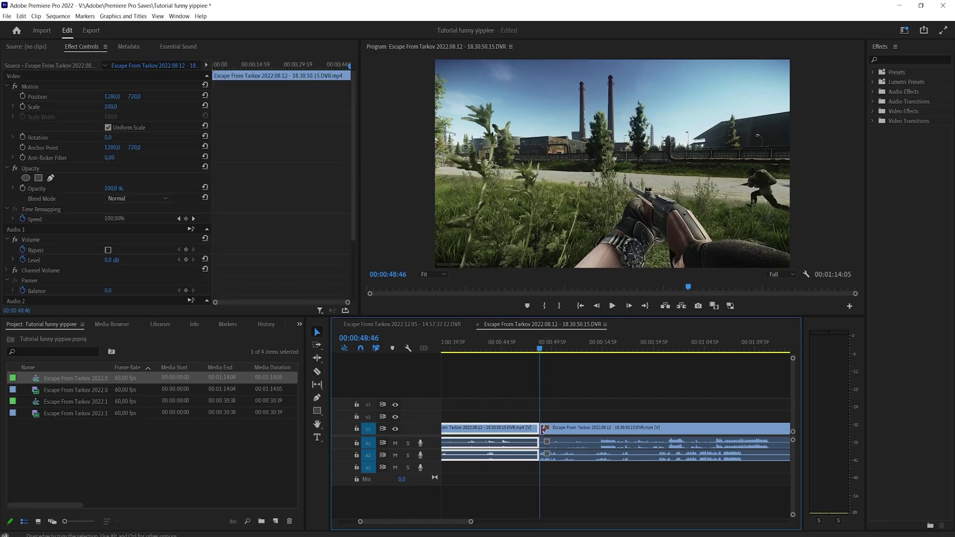
key("Delete")
scroll(709, 406, "down", 3)
scroll(710, 410, "down", 1)
key("ctrl+z")
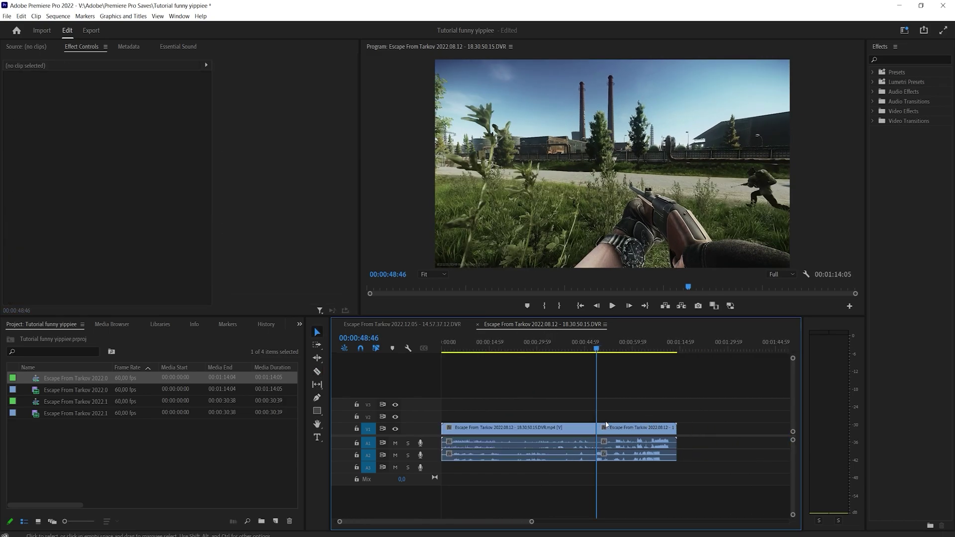
left_click(588, 433)
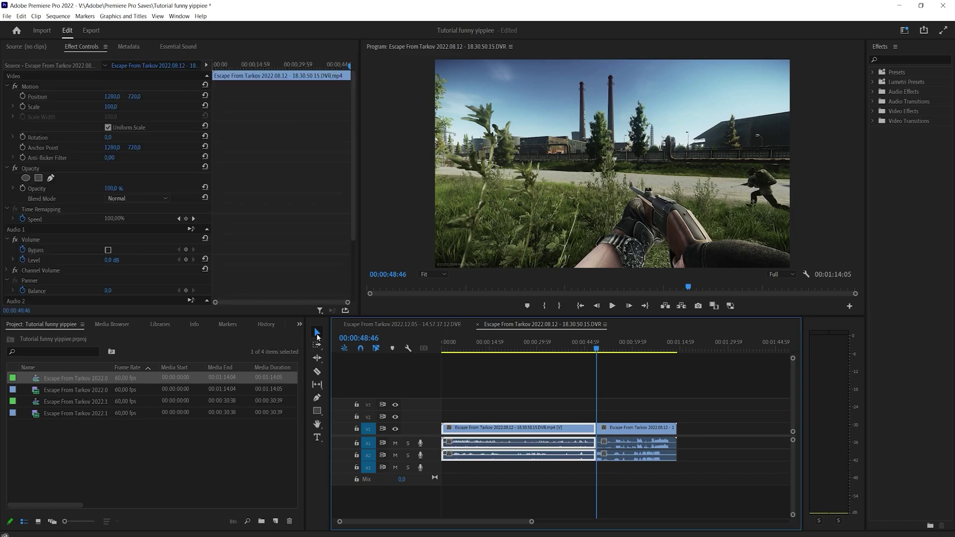
left_click(317, 372)
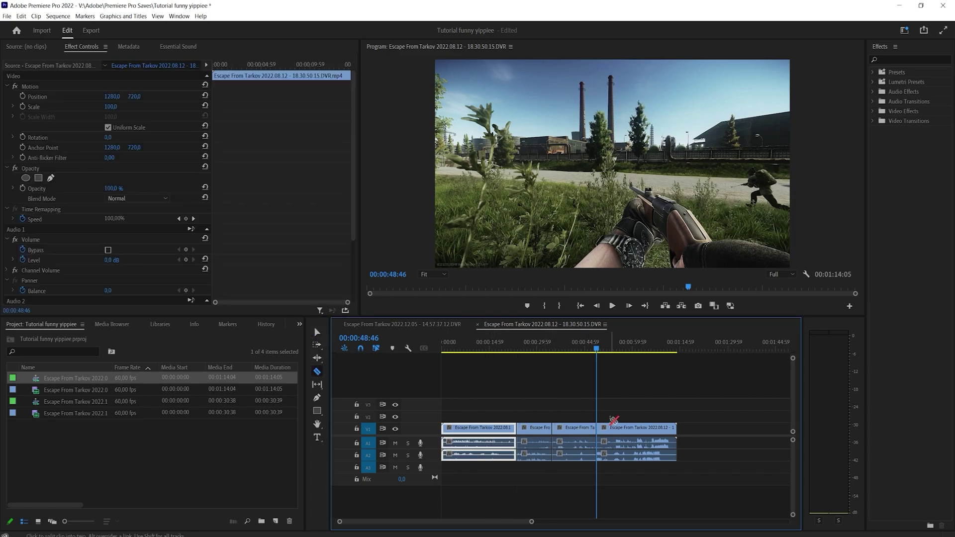
key("v")
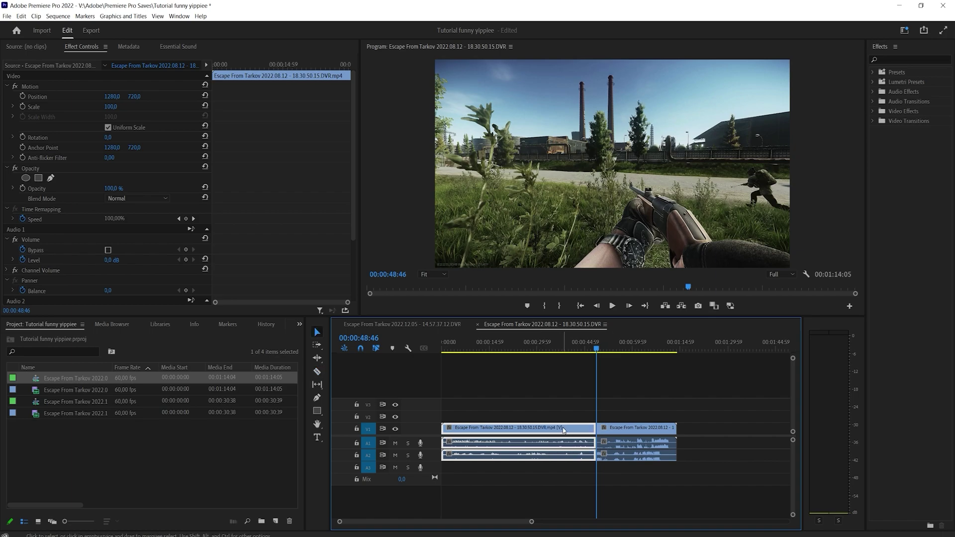
- Delete the segment before the cut and close the gap it leaves on the timeline
key("Delete")
left_click(565, 431)
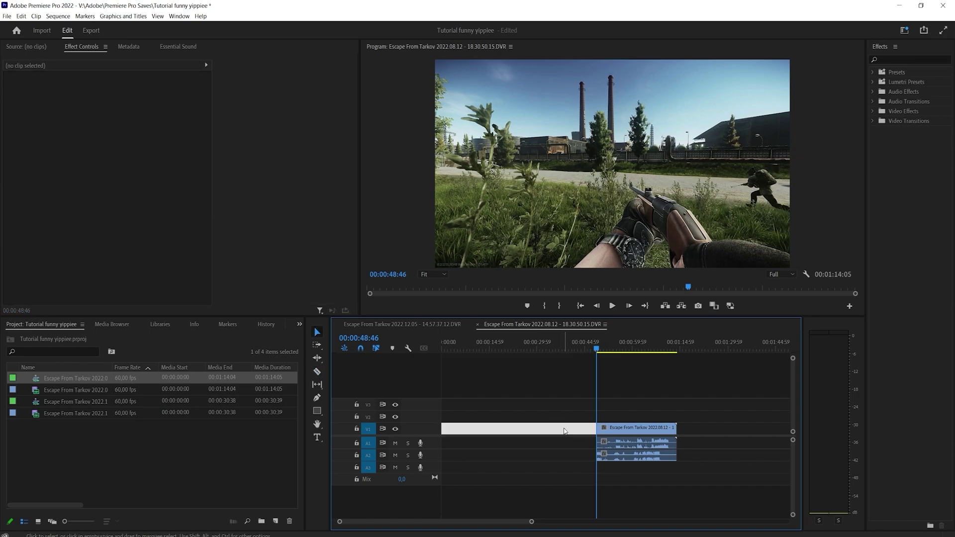
key("Delete")
- Enable Scale and Position animation on the remaining clip at 00:00:00:00 to set starting keyframes
key("Home")
left_click_drag(531, 524, 404, 522)
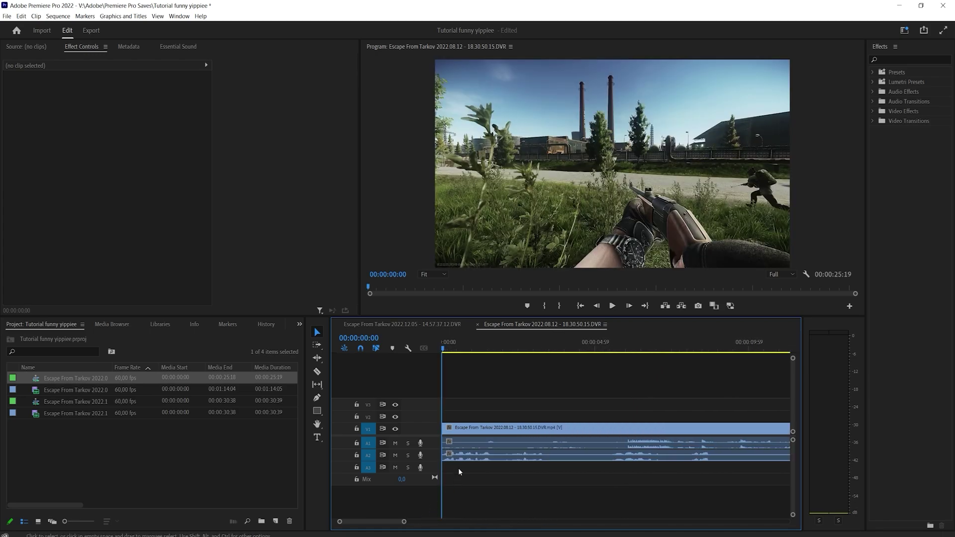
left_click(467, 430)
left_click(23, 106)
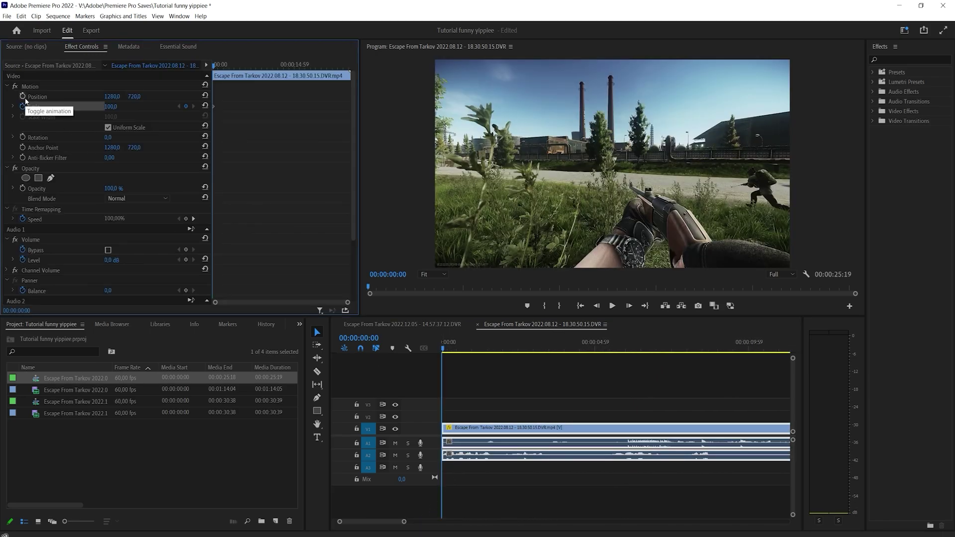
left_click(22, 96)
- Add a Scale keyframe with a value of 486 at 00:00:00:37
left_click_drag(214, 94, 208, 114)
left_click_drag(347, 302, 296, 302)
mouse_move(214, 66)
left_mouse_down()
mouse_move(227, 66)
mouse_move(213, 66)
left_mouse_up()
left_click_drag(444, 343, 462, 348)
left_click(118, 107)
left_click_drag(117, 107, 309, 107)
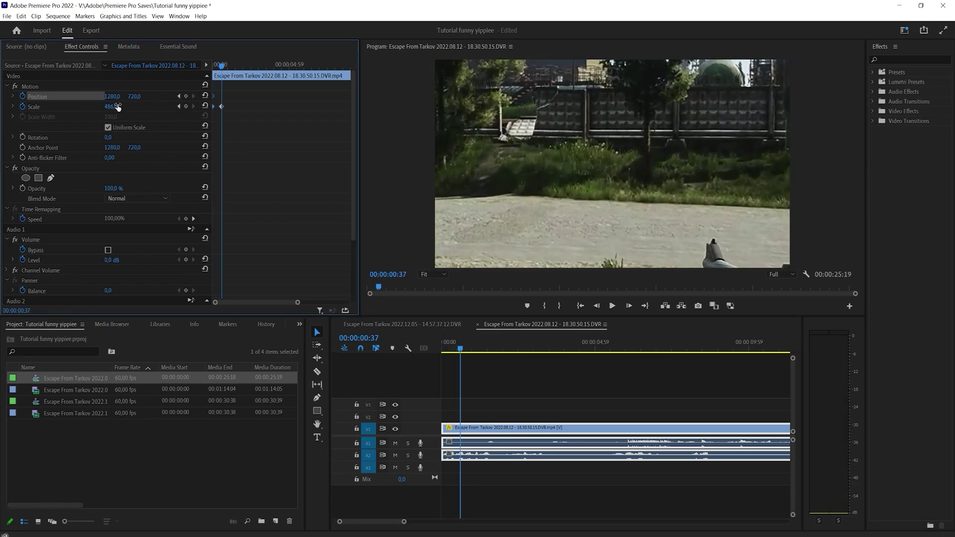
- Move the enlarged frame at 00:00:00:37 to centre on the soldier, at position about -785.5, 373.5
left_click(97, 85)
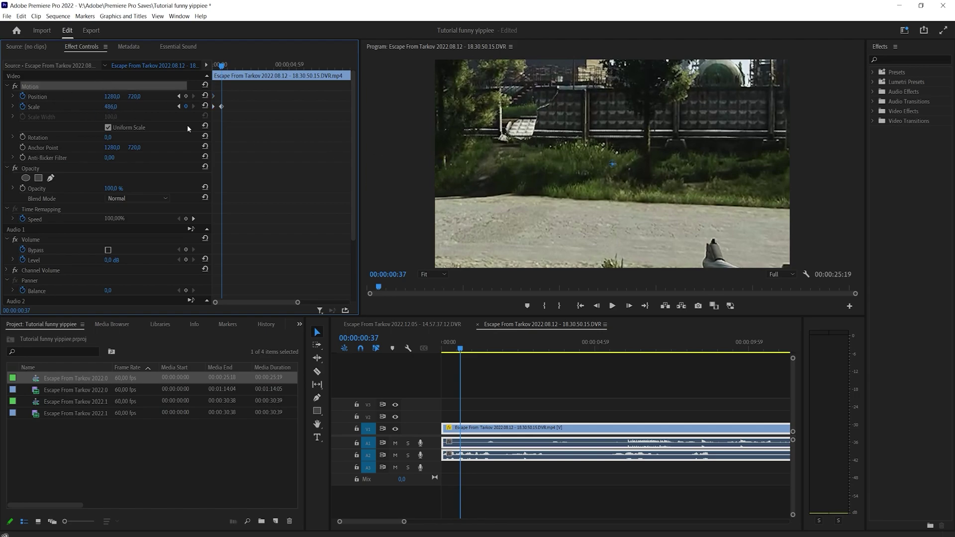
left_click_drag(615, 170, 419, 143)
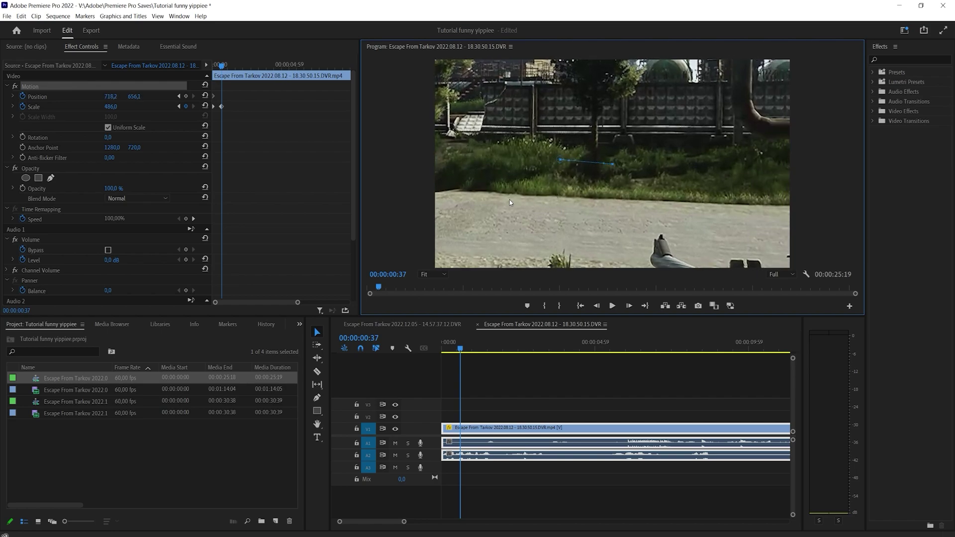
left_click_drag(646, 206, 557, 187)
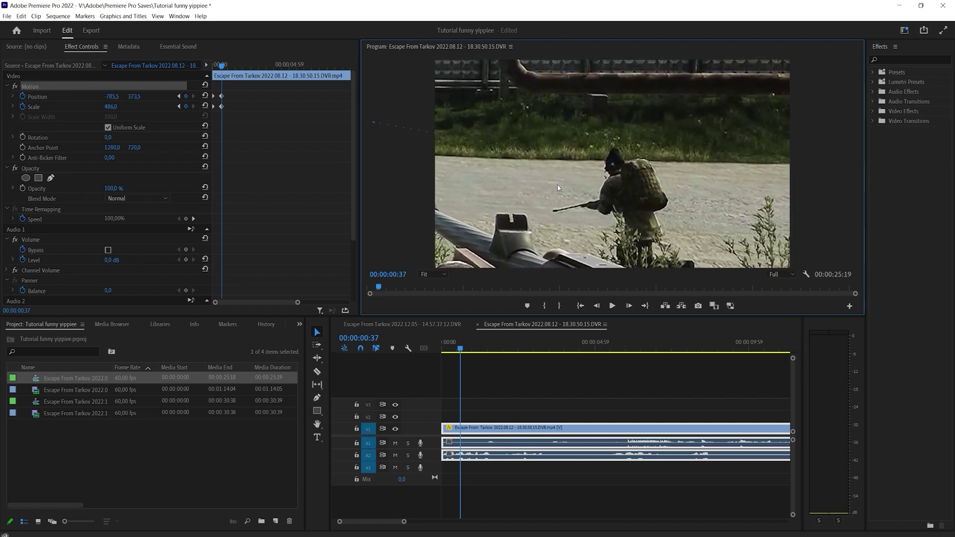
- Play the zoom animation from the start of the sequence to review its motion
key("Home")
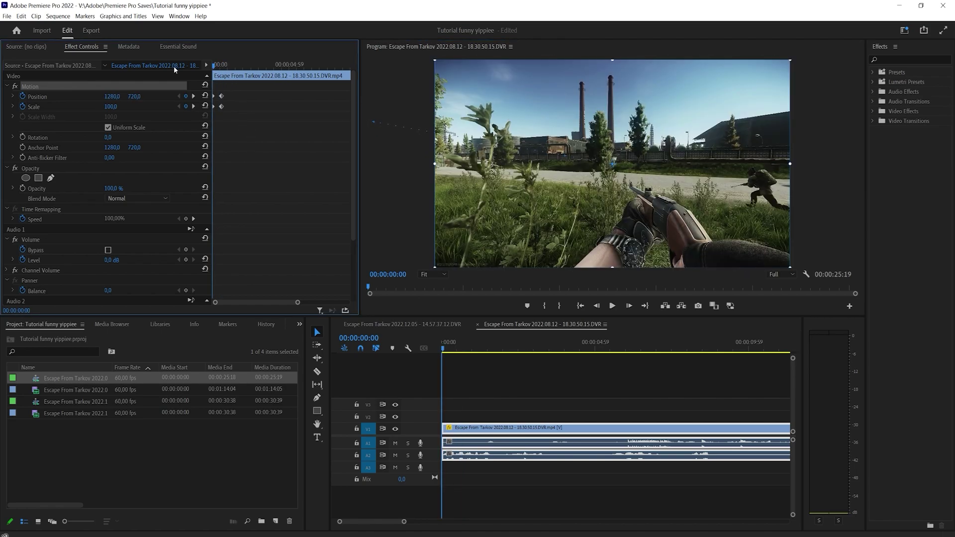
left_click(503, 402)
key("space")
key("space")
left_click_drag(466, 349, 441, 349)
left_click(481, 428)
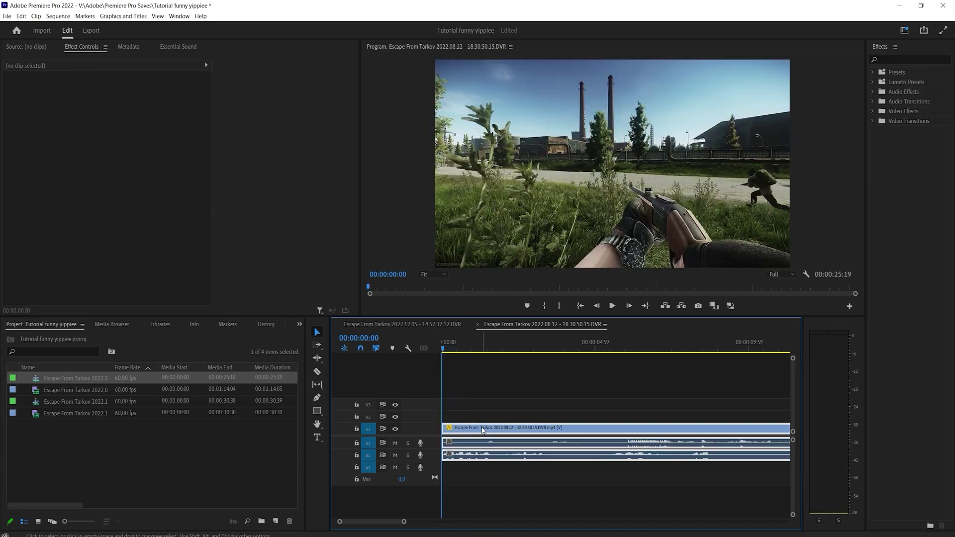
key("space")
key("space")
- Apply Ease In temporal interpolation to the ending Position and Scale keyframes and preview the zoom
left_click_drag(347, 302, 254, 302)
left_click(13, 107)
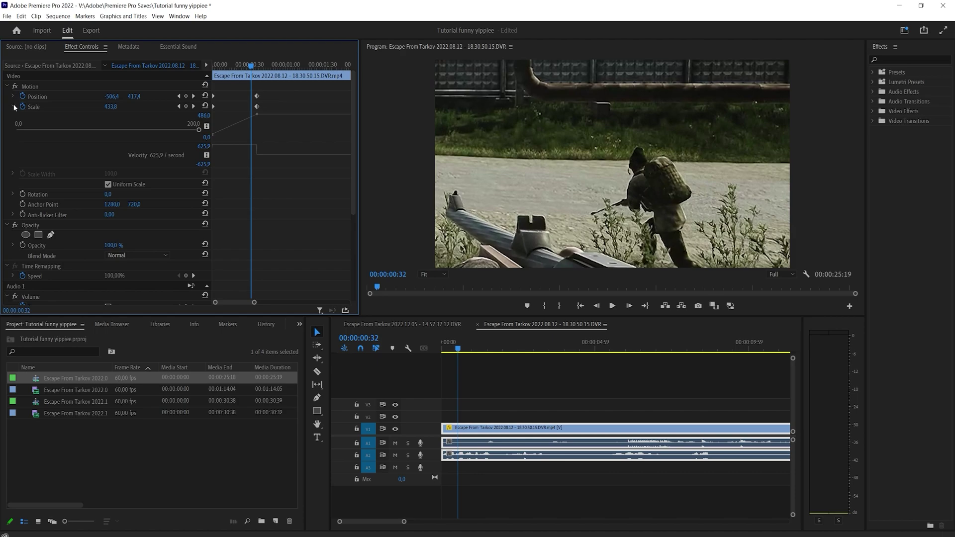
left_click(14, 96)
left_click_drag(271, 90, 249, 146)
right_click(258, 135)
mouse_move(304, 203)
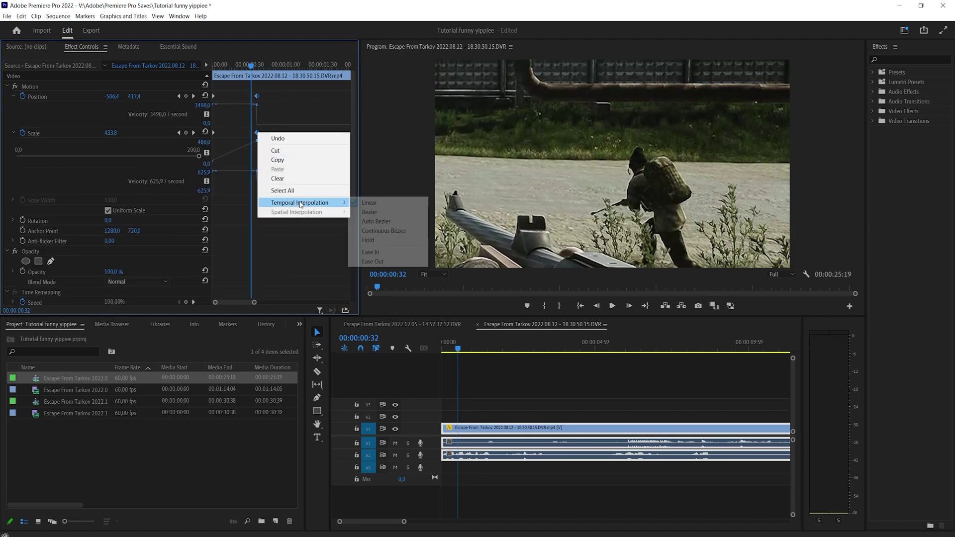
left_click(376, 255)
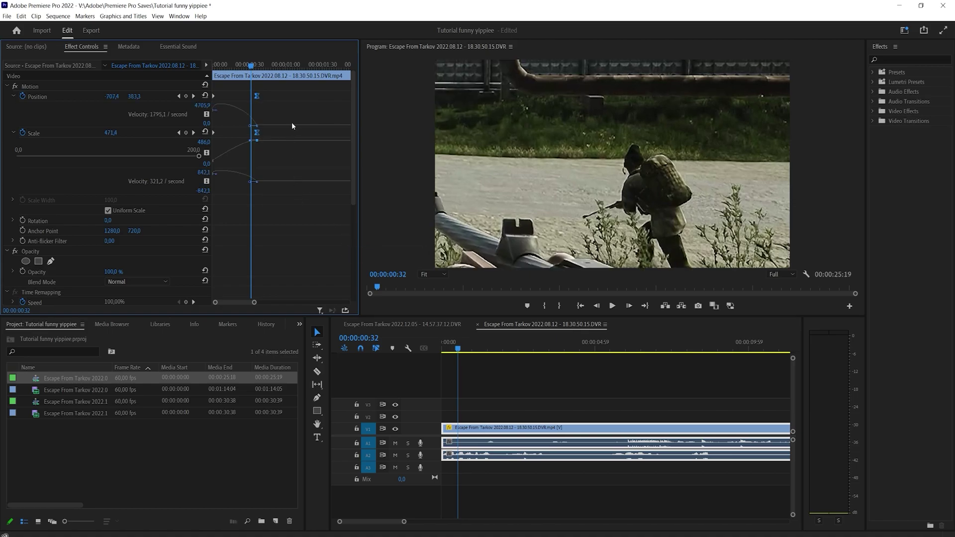
left_click_drag(250, 65, 212, 67)
key("space")
key("space")
key("Home")
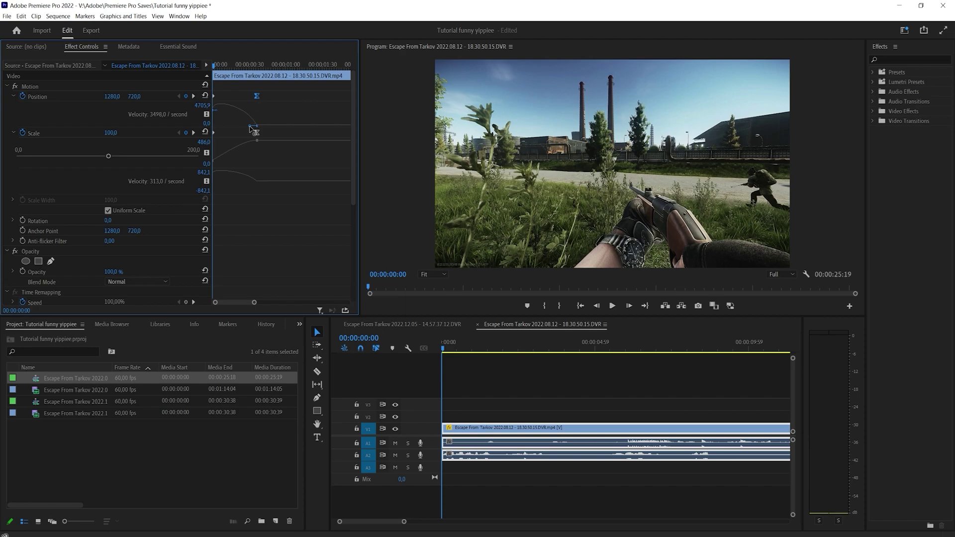
- Stretch the ease handles on the Position and Scale velocity graphs toward the start so the zoom begins faster, and preview it
left_click_drag(243, 125, 222, 130)
left_click_drag(246, 182, 227, 183)
key("space")
key("space")
key("space")
- Reposition the frame partway through the zoom to centre it on the soldier
left_click_drag(264, 66, 228, 71)
left_click(99, 86)
left_click_drag(737, 215, 519, 207)
- Adjust the clip's Position frame by frame from 00:00:00:02 to 00:00:00:04 to follow the soldier
left_click_drag(229, 66, 215, 68)
key("space")
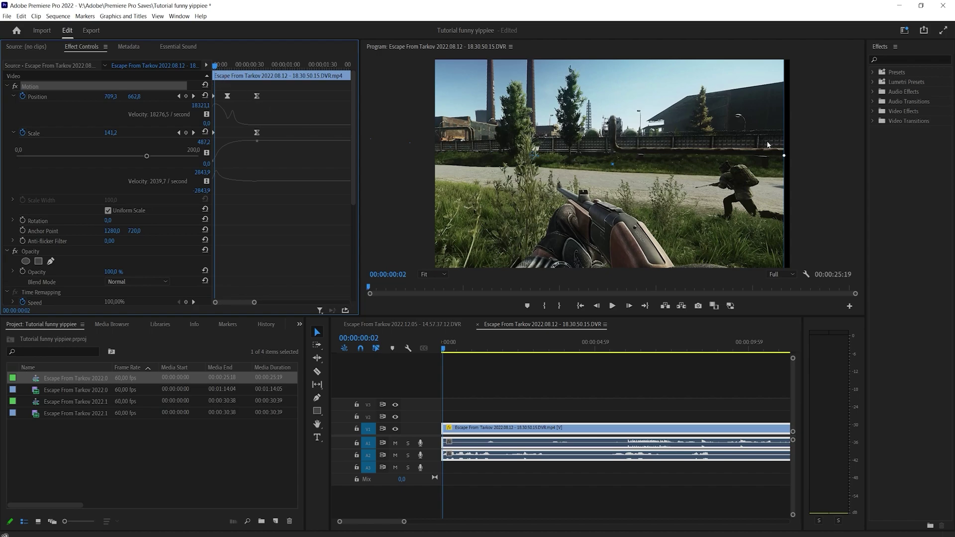
key("Right")
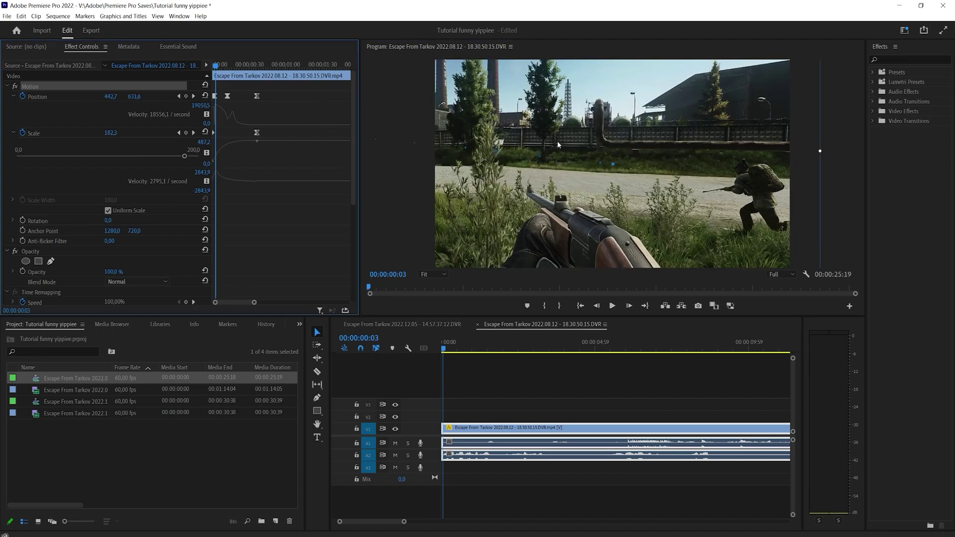
left_click_drag(602, 141, 586, 144)
left_click(286, 100)
key("Right")
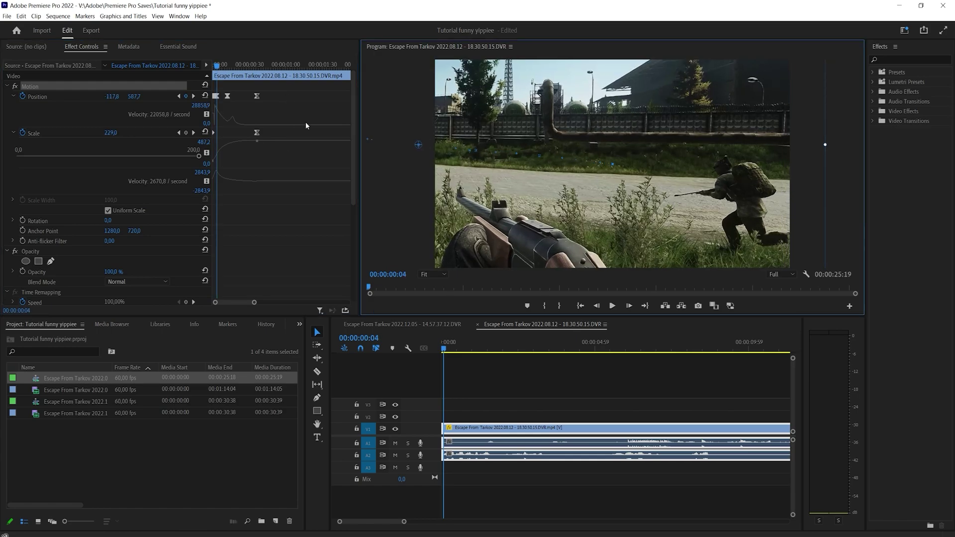
- Keep adjusting Position over the frames after 00:00:00:04 to hold the soldier centred, and play the result
key("Right")
key("Right")
key("Right")
key("Right")
left_click_drag(642, 165, 617, 166)
left_click(267, 172)
key("space")
key("space")
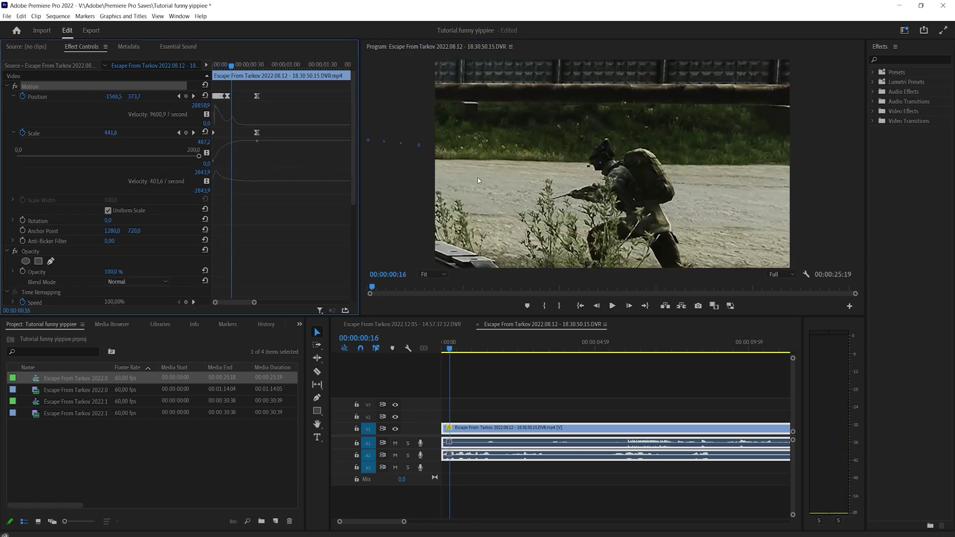
- Fine-tune the clip's Position at 00:00:00:13, 00:00:00:14 and 00:00:00:15 so the soldier's head stays centred
left_click(227, 68)
left_click(556, 183)
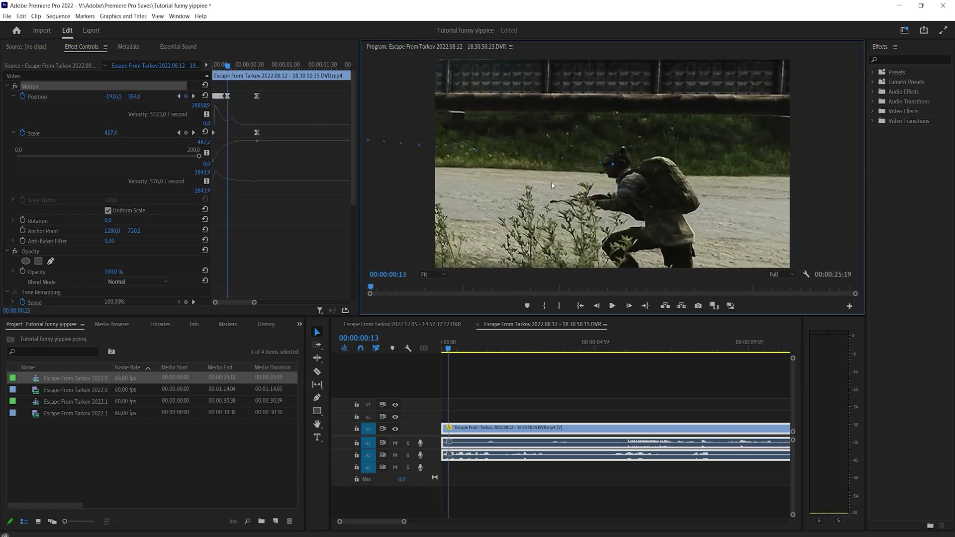
key("Right")
left_click_drag(502, 188, 501, 188)
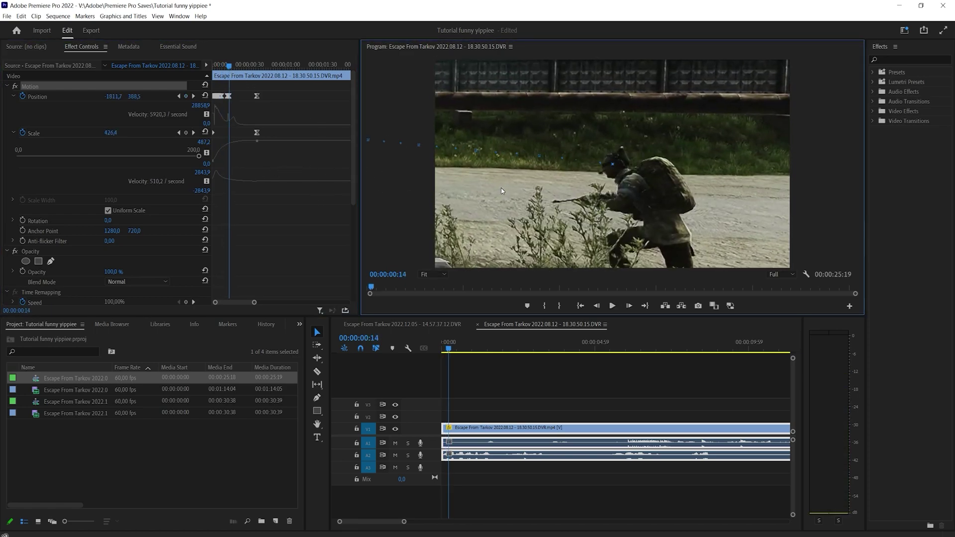
left_click(302, 204)
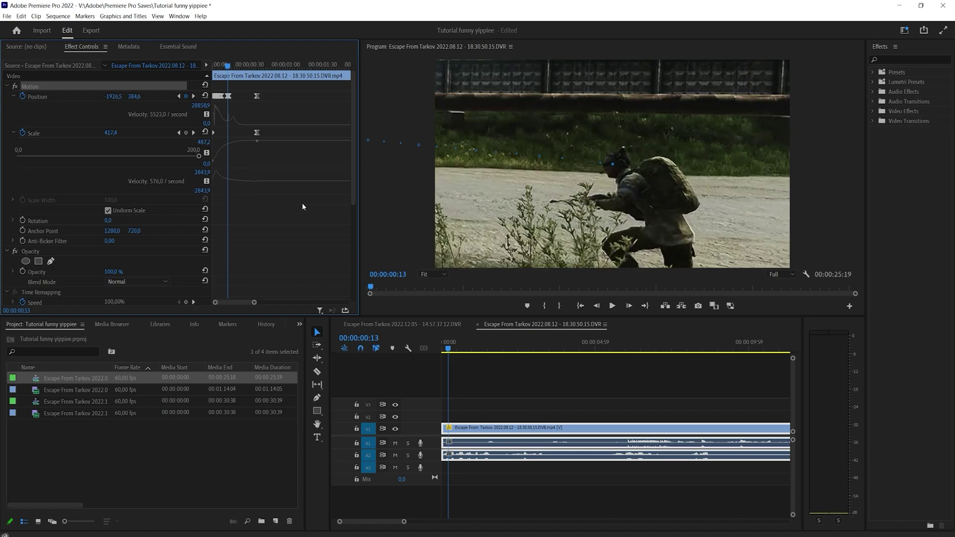
key("Right")
left_click(531, 196)
left_click_drag(531, 197, 531, 196)
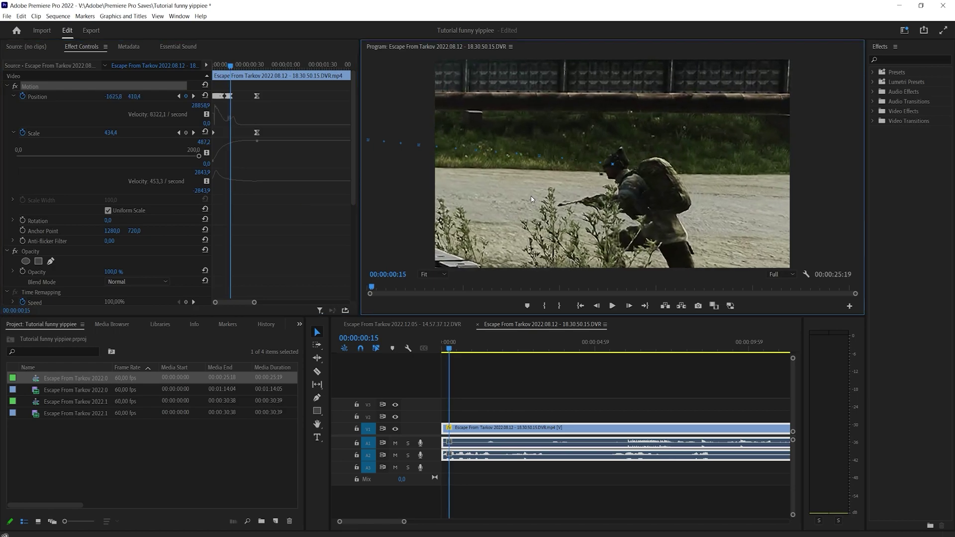
left_click(326, 203)
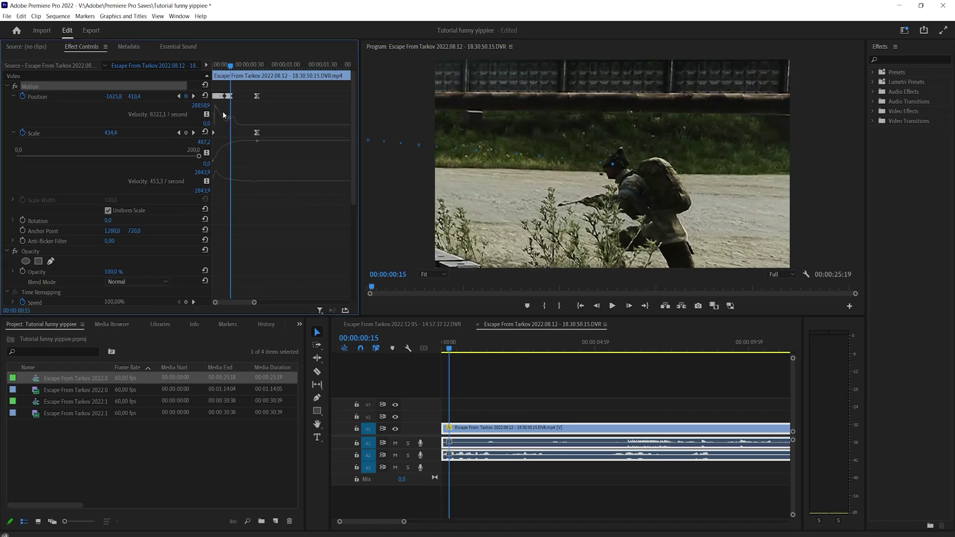
left_click(457, 203)
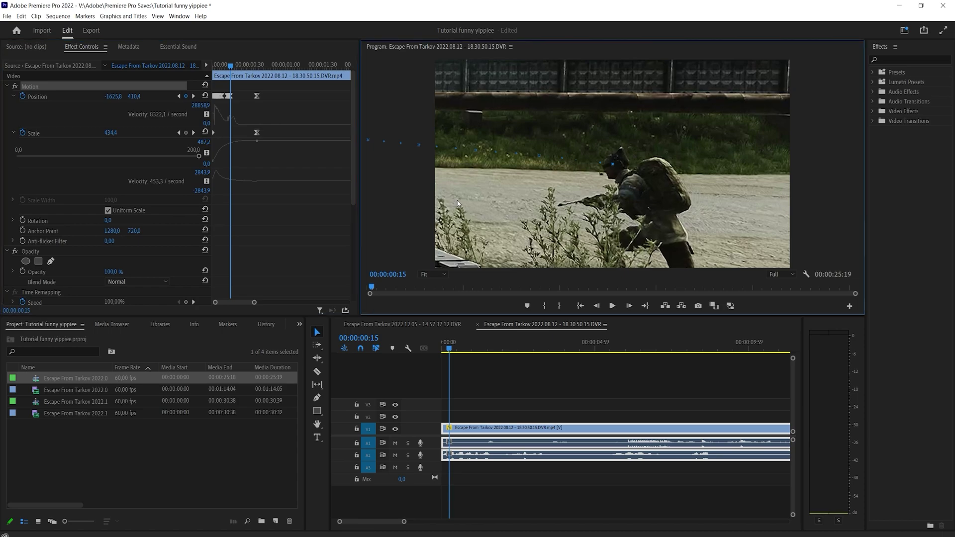
- Recentre the soldier by adjusting the clip's Position at 00:00:00:16 and 00:00:00:17
left_click(305, 202)
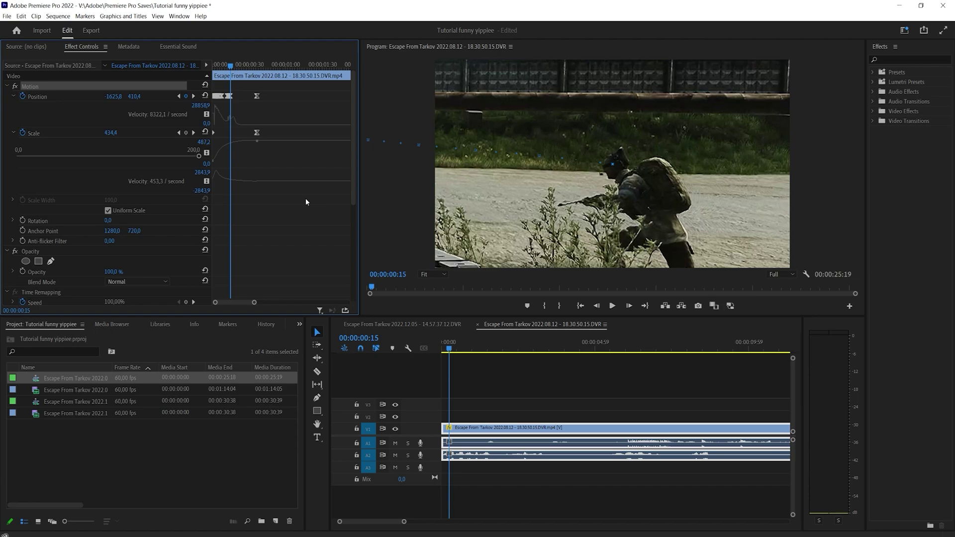
key("Right")
left_click(550, 214)
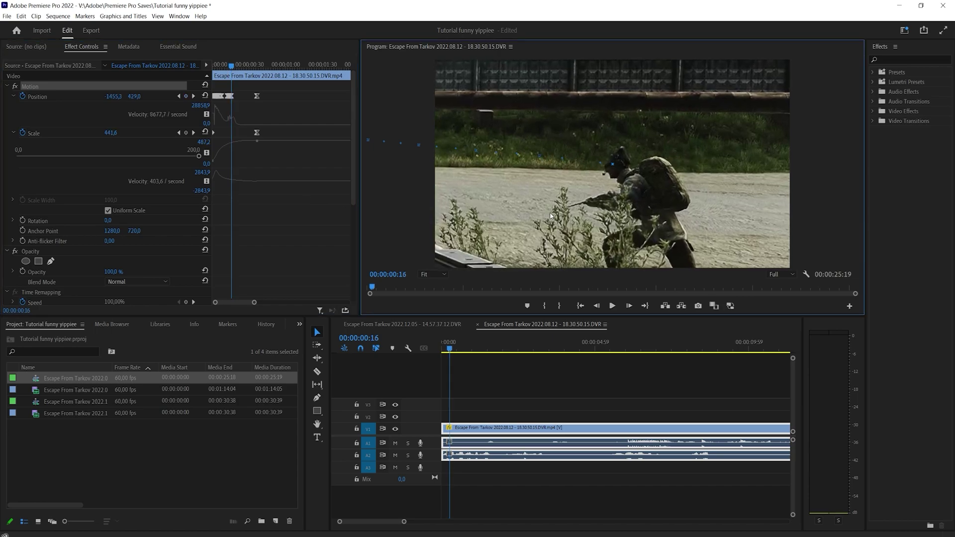
key("Right")
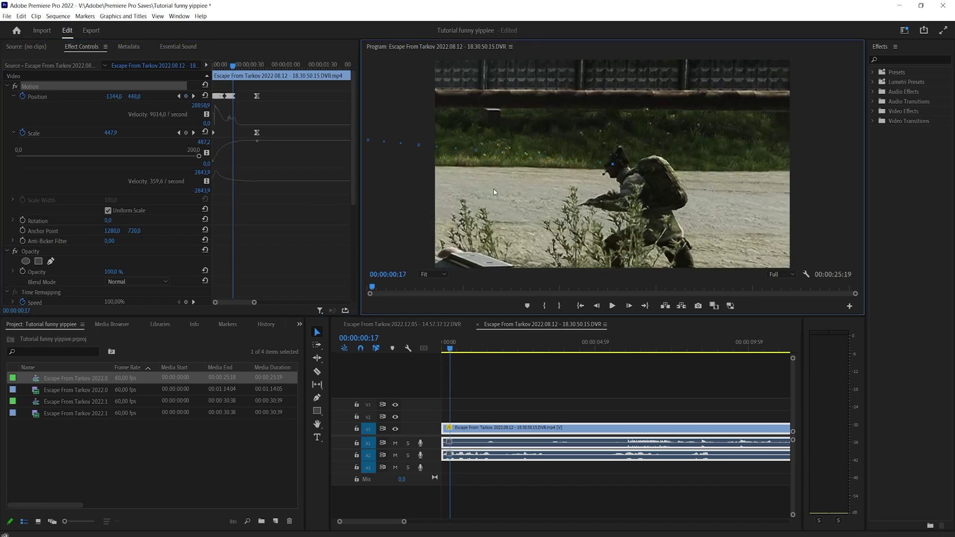
- Keep adjusting Position frame by frame from 00:00:00:18 to 00:00:00:37 so the soldier's head stays centred
key("Right")
key("Right")
key("Right")
key("Right")
key("Right")
key("Right")
key("Right")
key("Right")
key("Right")
key("Right")
key("Right")
key("Right")
key("Right")
key("Right")
key("Right")
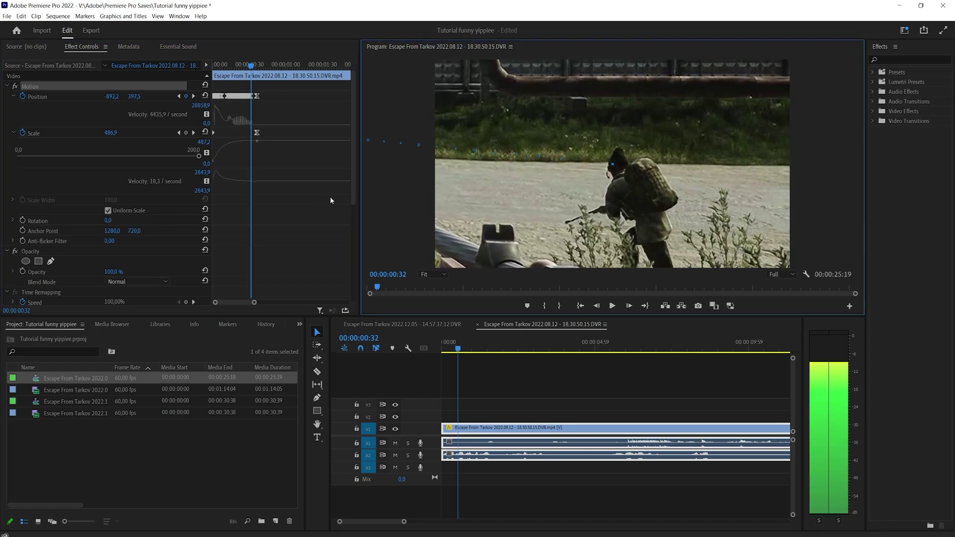
key("Right")
key("Right")
key("Right")
key("Right")
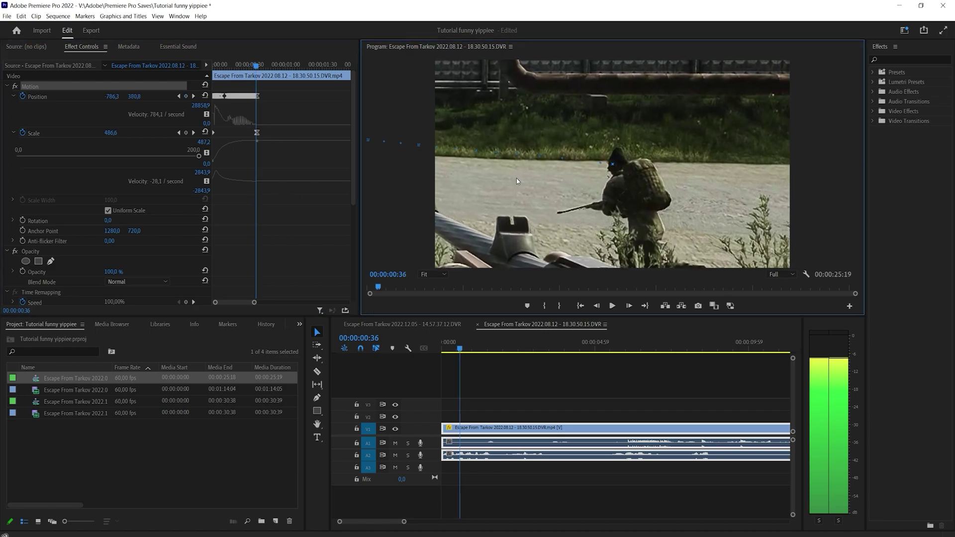
key("Right")
- Play the clip past the tracked section to check where the soldier drifts off centre
left_click_drag(257, 66, 265, 84)
key("space")
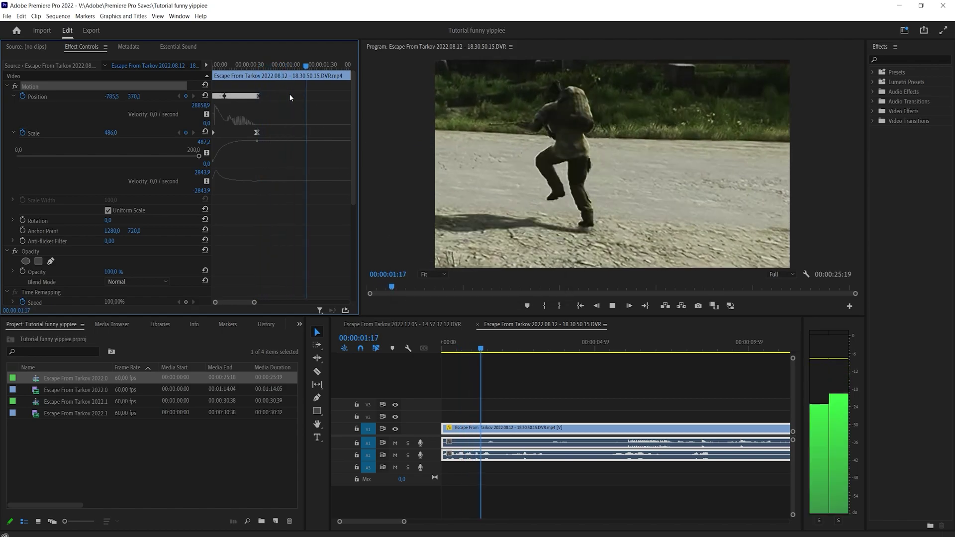
left_click(258, 65)
- Add more widely spaced Position keyframes after 00:00:00:37, recentring the soldier at each pause, and replay the result
key("space")
key("space")
left_click_drag(481, 166, 584, 199)
key("space")
key("space")
key("space")
key("space")
key("space")
key("space")
key("space")
key("space")
key("space")
key("space")
key("space")
key("space")
key("space")
key("space")
left_click(248, 67)
key("space")
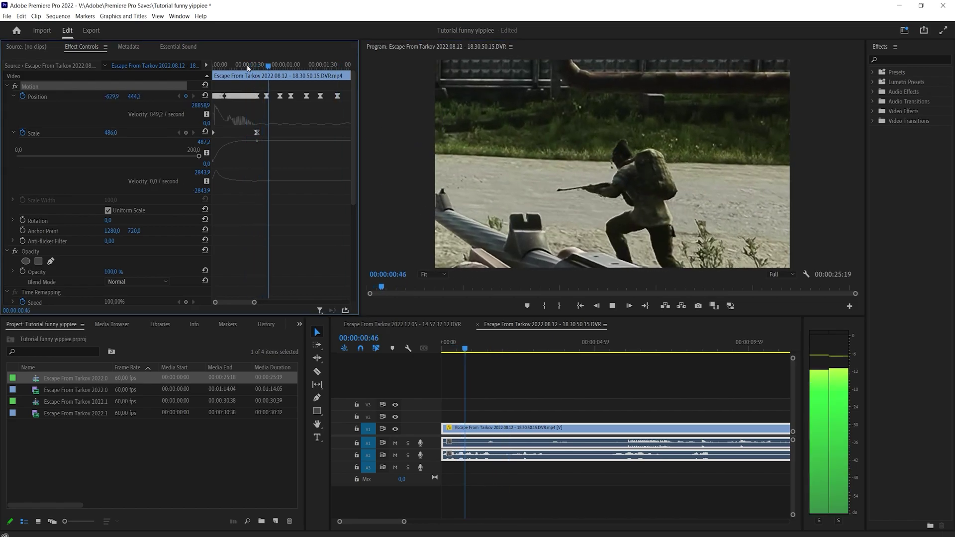
key("space")
- Continue advancing in short bursts and recentring the soldier with Position keyframes up to 00:00:02:29
left_click_drag(254, 302, 283, 302)
key("space")
left_click(264, 66)
key("space")
key("space")
key("space")
left_click_drag(504, 189, 527, 171)
key("space")
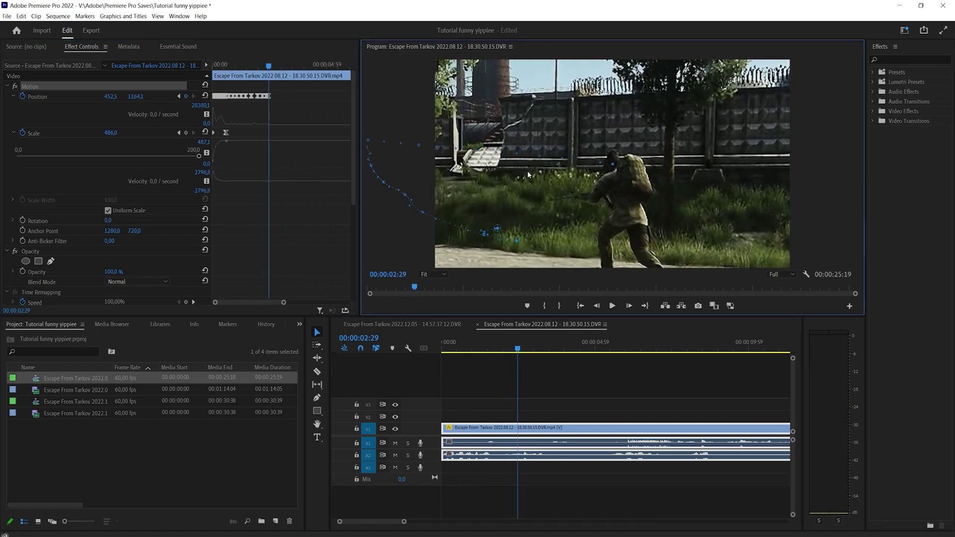
- Refine the tracking with closely spaced Position keyframes after 00:00:02:29, and advance to 00:00:02:42
left_click(314, 160)
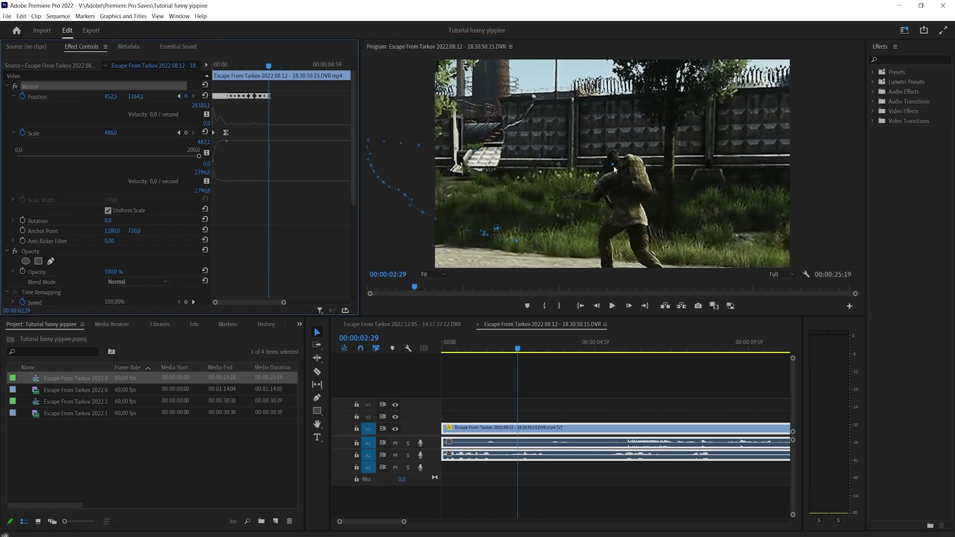
key("Right")
left_click_drag(606, 176, 605, 181)
left_click(300, 152)
key("Right")
left_click_drag(474, 168, 545, 181)
left_click(255, 163)
key("Right")
left_click(280, 161)
key("Right")
left_click(311, 170)
key("Right")
mouse_move(271, 66)
left_mouse_down()
mouse_move(272, 77)
mouse_move(260, 74)
mouse_move(273, 68)
left_mouse_up()
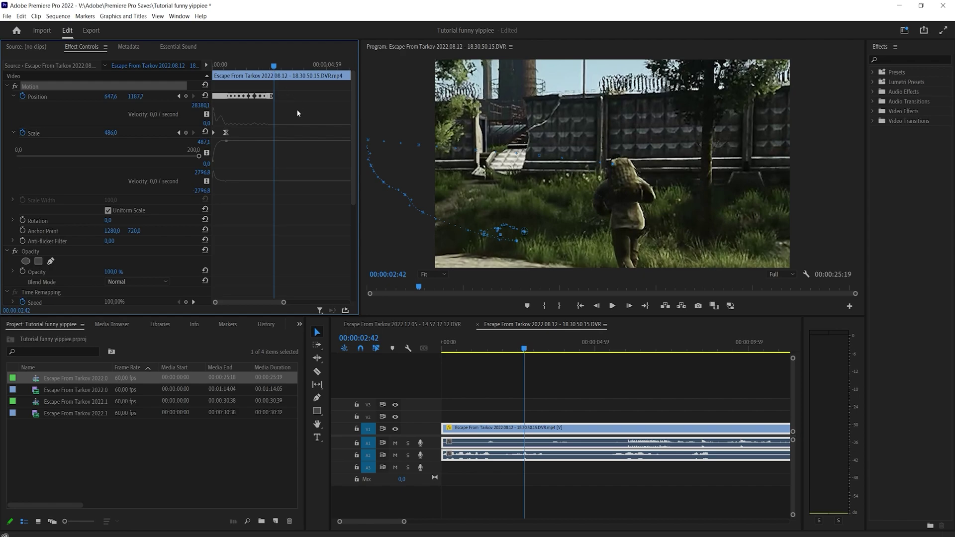
- Extend the Position keyframes to 00:00:03:18 to keep following the soldier, and save the project
key("ctrl+z")
key("ctrl+z")
key("ctrl+z")
key("ctrl+z")
key("ctrl+z")
key("ctrl+s")
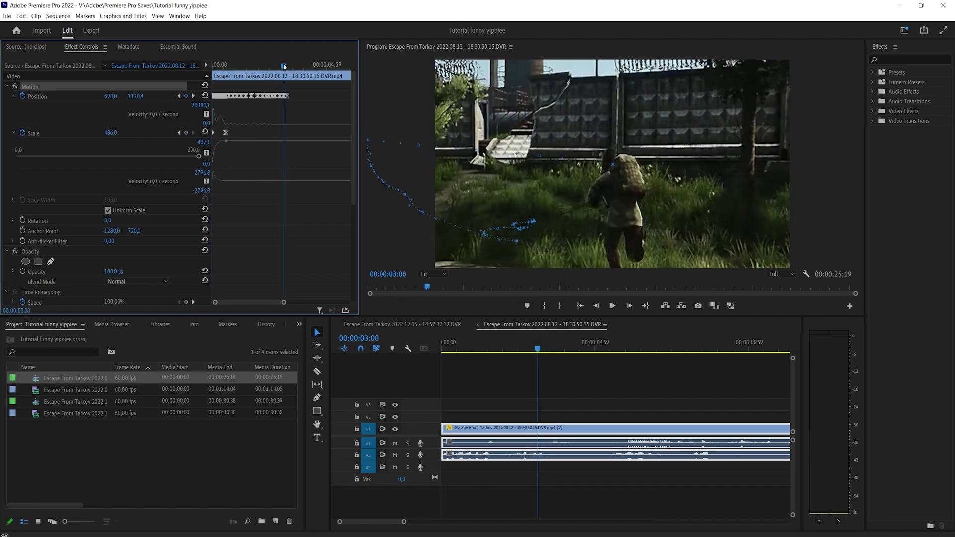
- Add a Scale keyframe at 00:00:03:18, and at 00:00:03:33 reset Position to 1280, 720 and Scale to 100
left_click_drag(284, 67, 288, 66)
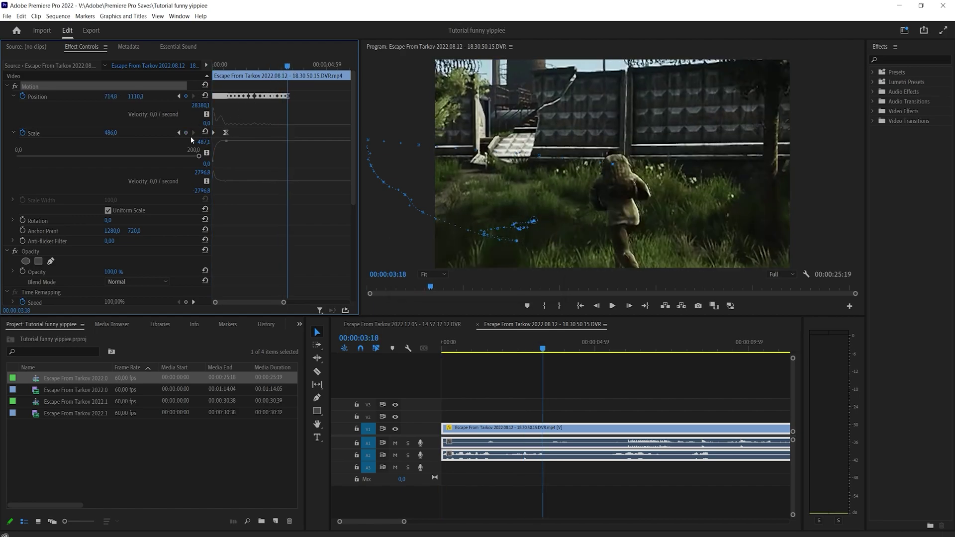
left_click(187, 133)
key("space")
key("space")
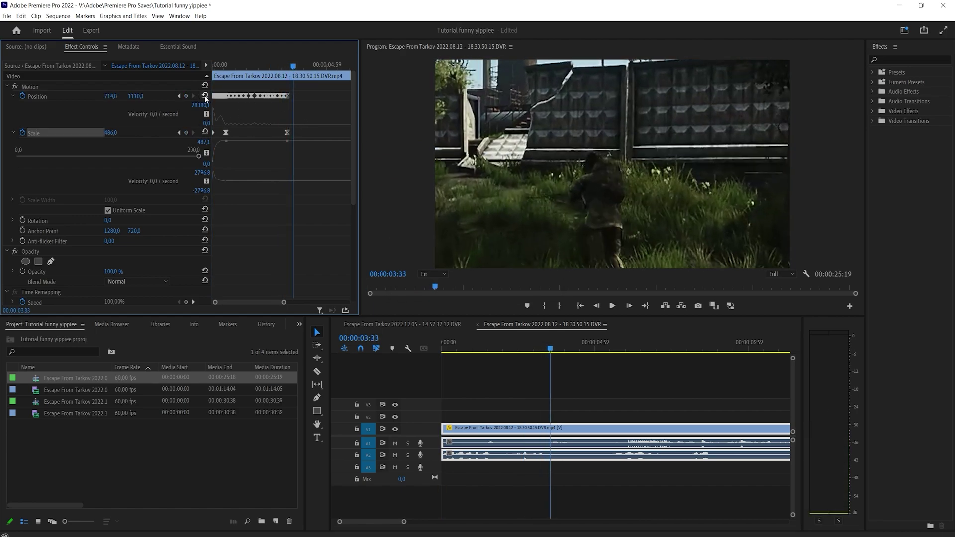
left_click(205, 97)
left_click(206, 132)
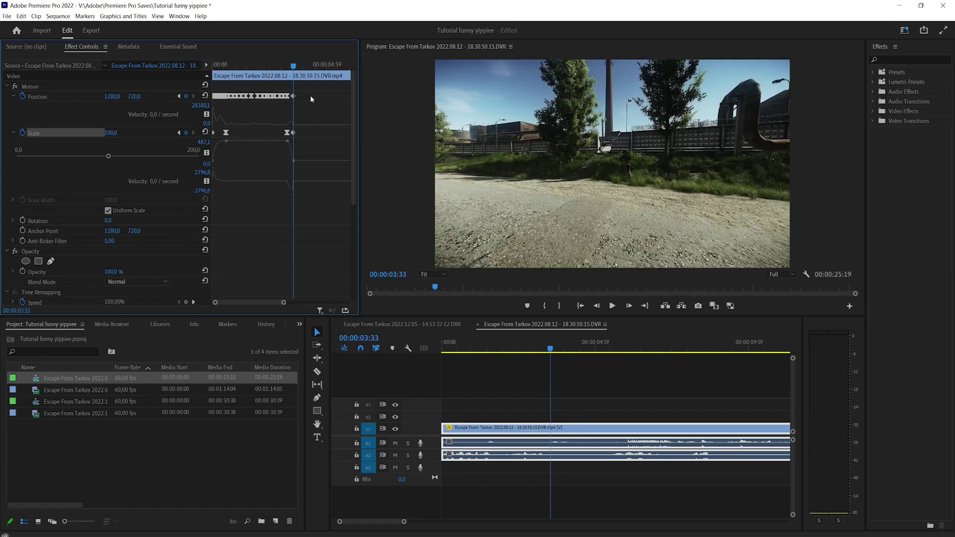
- Ease the zoom-out between 00:00:03:18 and 00:00:03:33 by reshaping the Position and Scale velocity curves
left_click(293, 161)
left_click_drag(292, 186, 286, 179)
left_click_drag(293, 125, 290, 125)
left_click_drag(216, 302, 237, 303)
mouse_move(249, 125)
left_mouse_down()
mouse_move(259, 127)
mouse_move(240, 127)
left_mouse_up()
left_click(281, 132)
mouse_move(248, 181)
left_mouse_down()
mouse_move(239, 183)
mouse_move(245, 160)
mouse_move(245, 171)
left_mouse_up()
left_click_drag(278, 66, 267, 63)
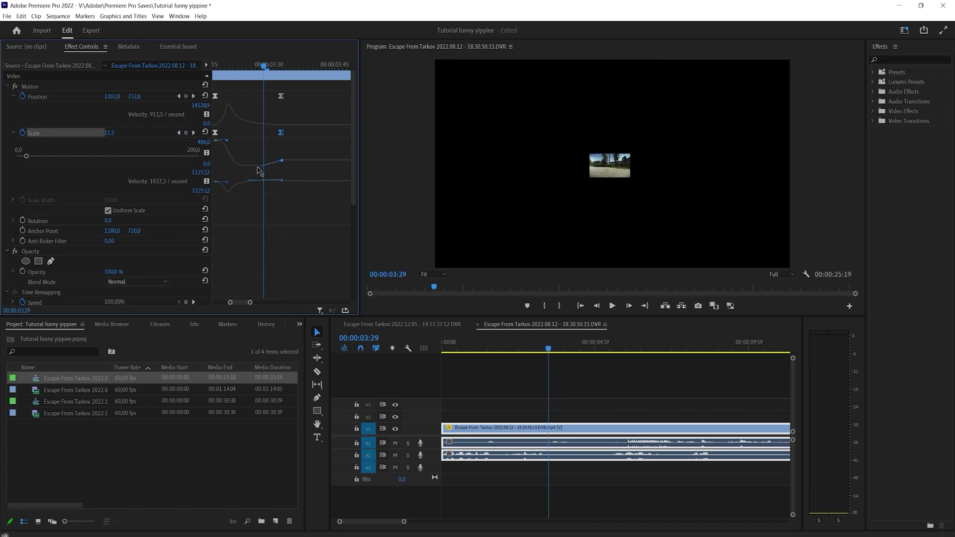
- Flatten the end of the Scale curve before 00:00:03:33 so the zoom-out does not dip, check it, and save the project
left_click_drag(258, 170, 256, 159)
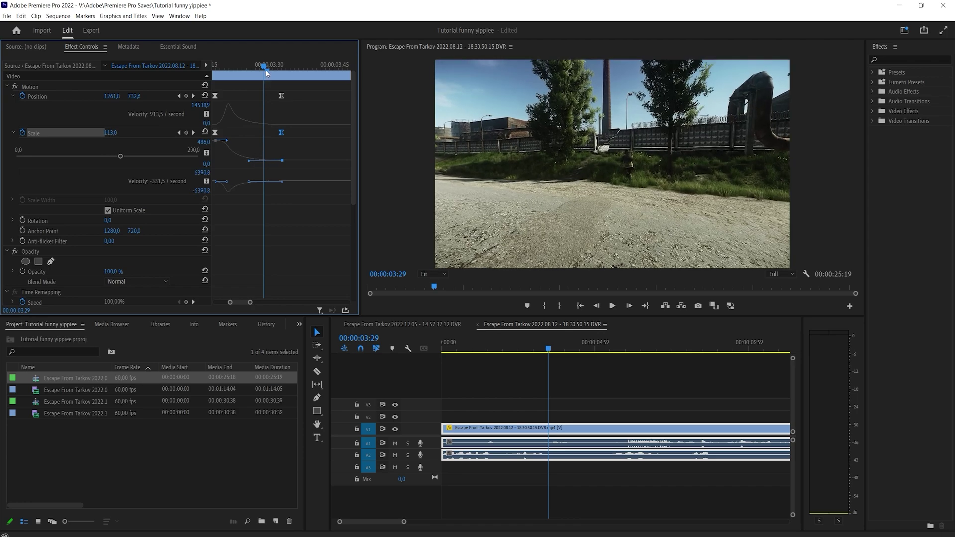
left_click_drag(267, 74, 225, 73)
left_click_drag(250, 163, 246, 160)
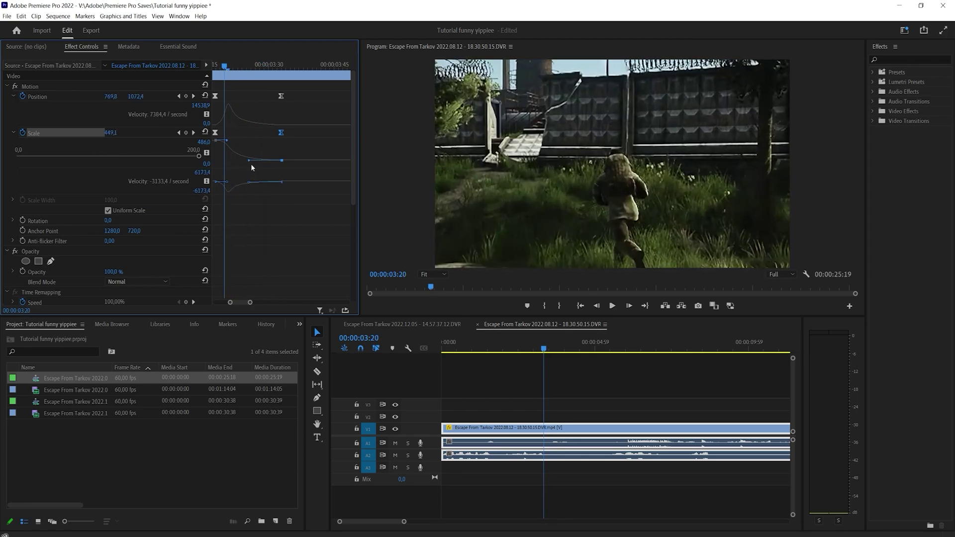
left_click_drag(227, 80, 284, 90)
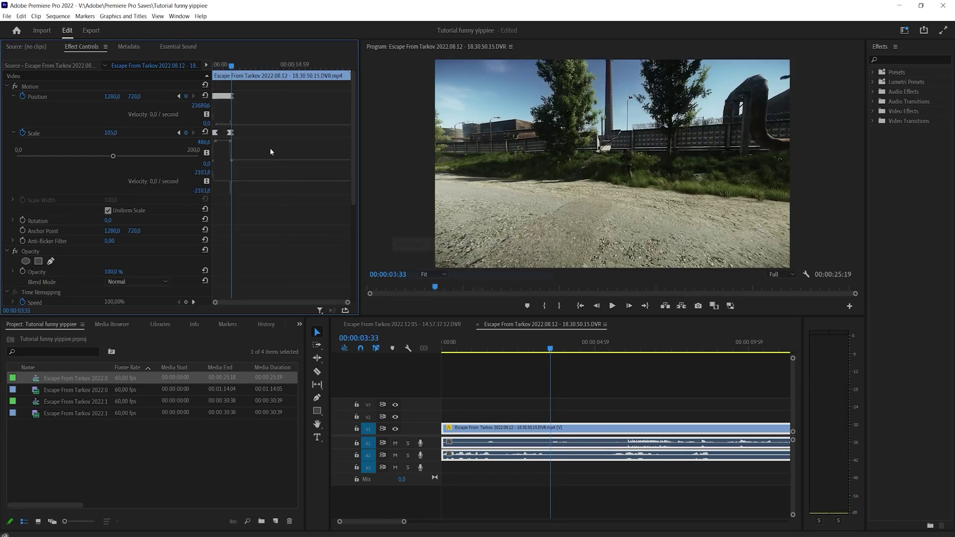
key("ctrl+s")
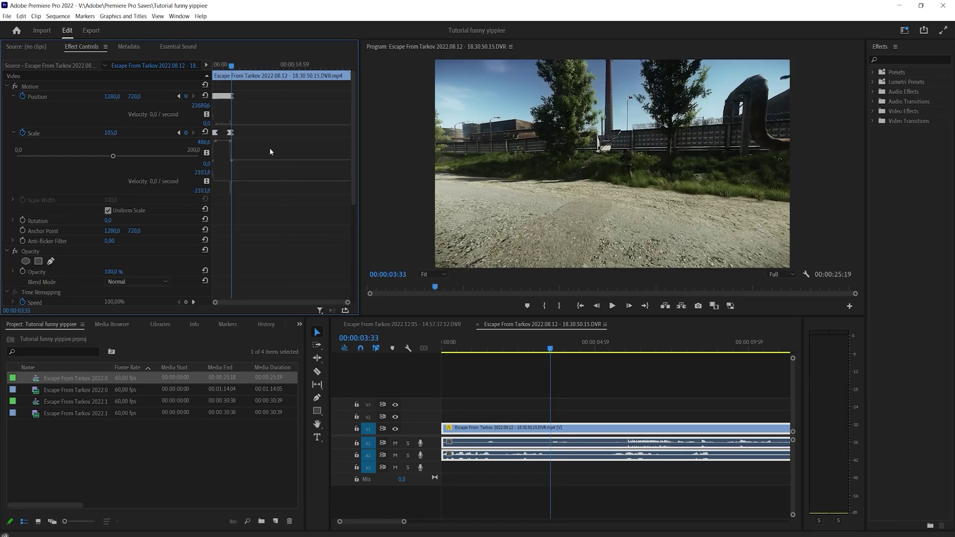